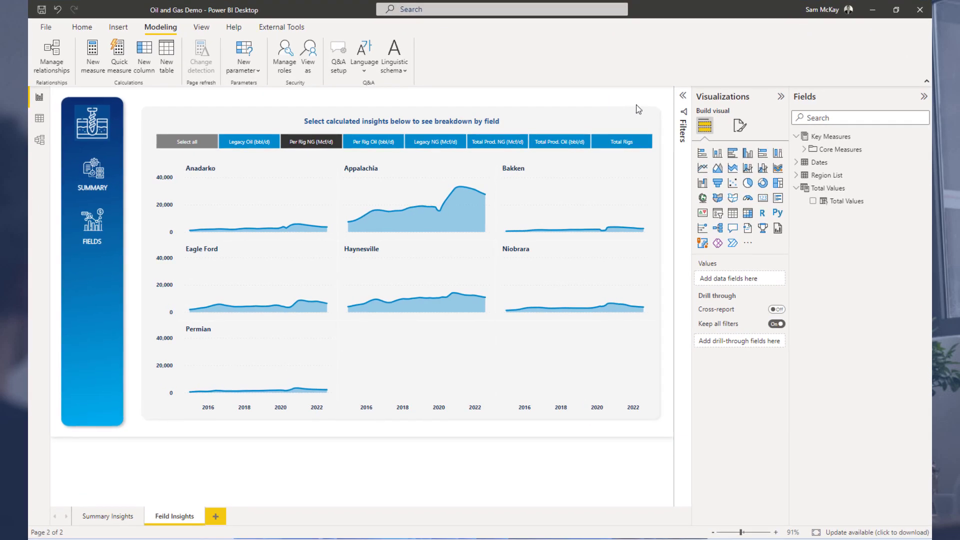
- Collapse the Visualizations pane and open the Modeling > New parameter dropdown
click(780, 96)
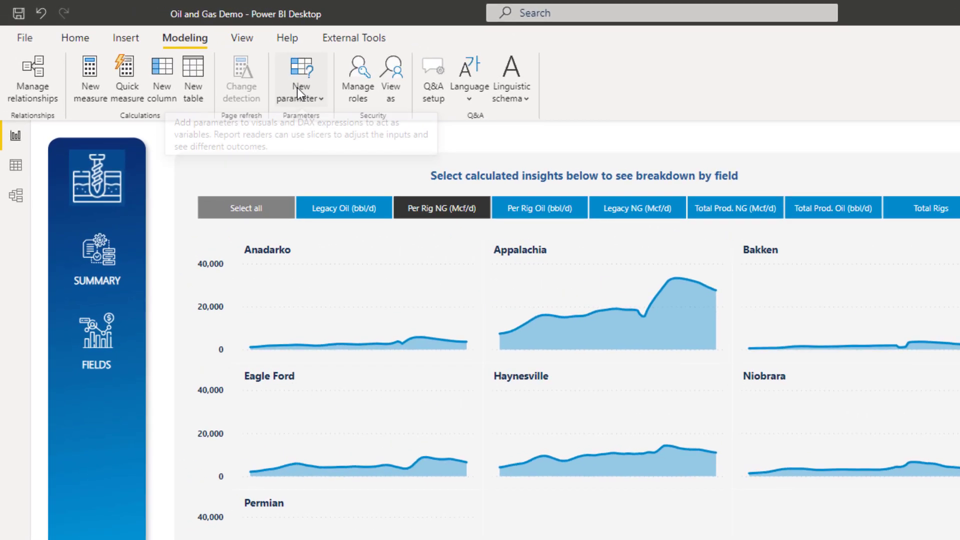
click(296, 88)
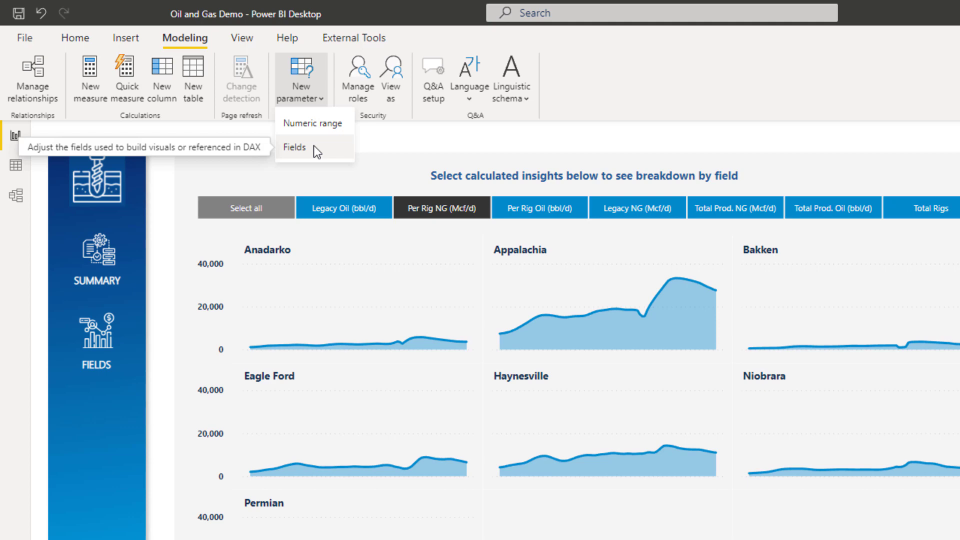
- Dismiss the parameter dropdown, expand Core Measures and widen the Fields pane
click(365, 157)
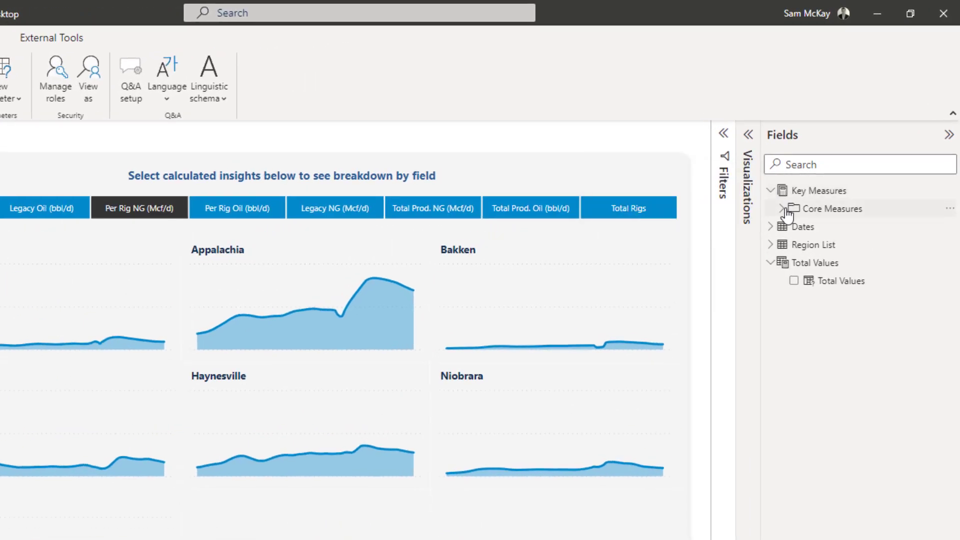
click(783, 209)
drag(761, 134, 709, 135)
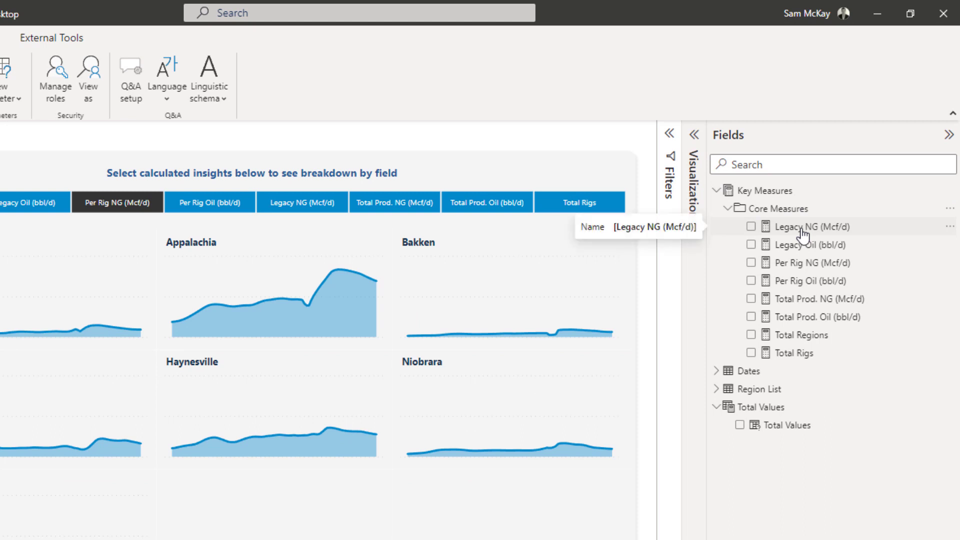
- View the DAX of Legacy NG, Legacy Oil, Per Rig NG/Oil, Total Prod. NG/Oil, Total Regions, Total Rigs
click(803, 231)
click(803, 245)
click(803, 263)
click(810, 280)
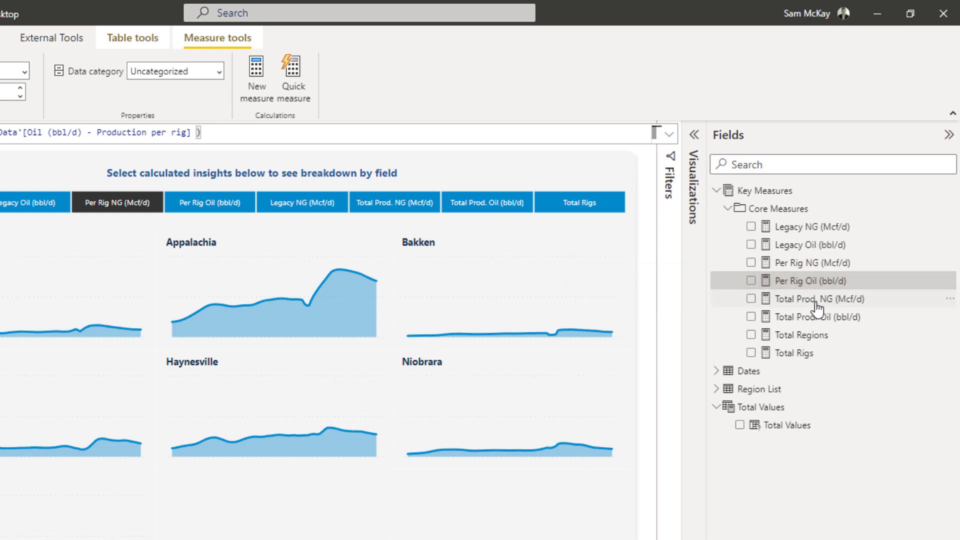
click(814, 302)
click(794, 318)
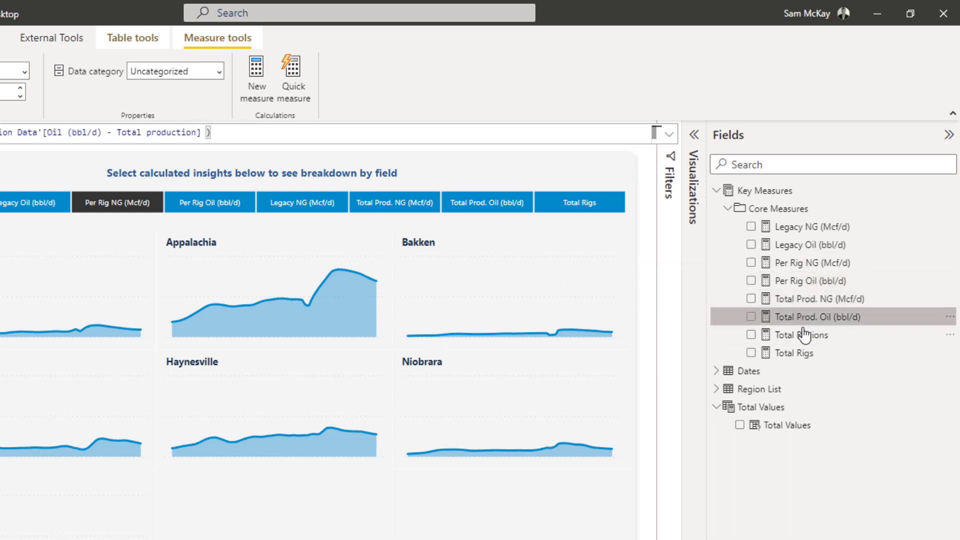
click(800, 336)
click(802, 353)
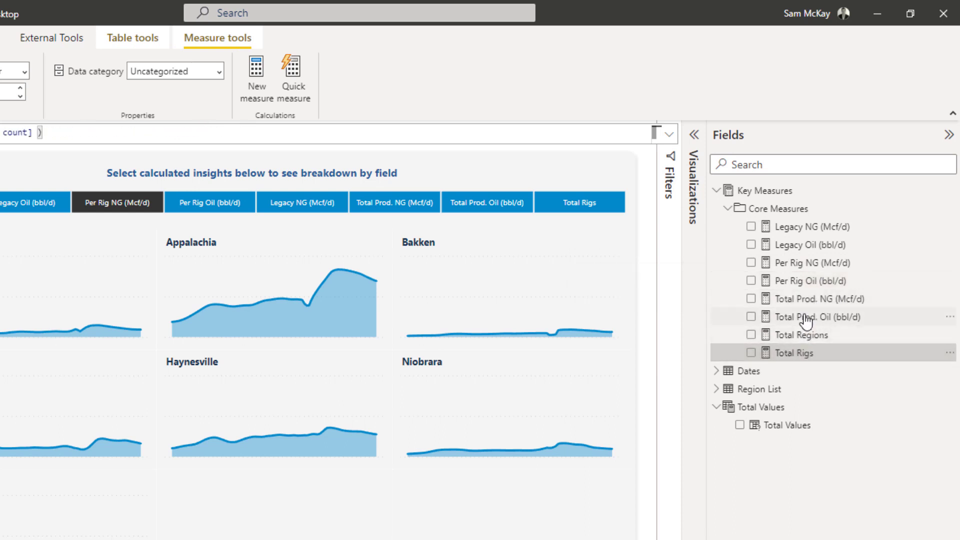
- Recheck the Total Prod., Per Rig and Legacy Oil formulas, then deselect the measure
click(806, 317)
click(810, 302)
click(811, 282)
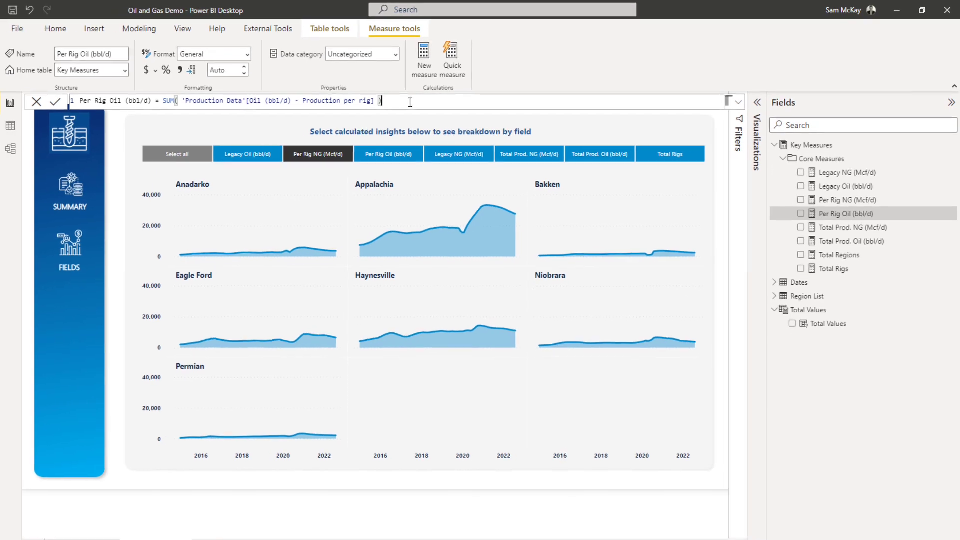
scroll(410, 102, up, 2)
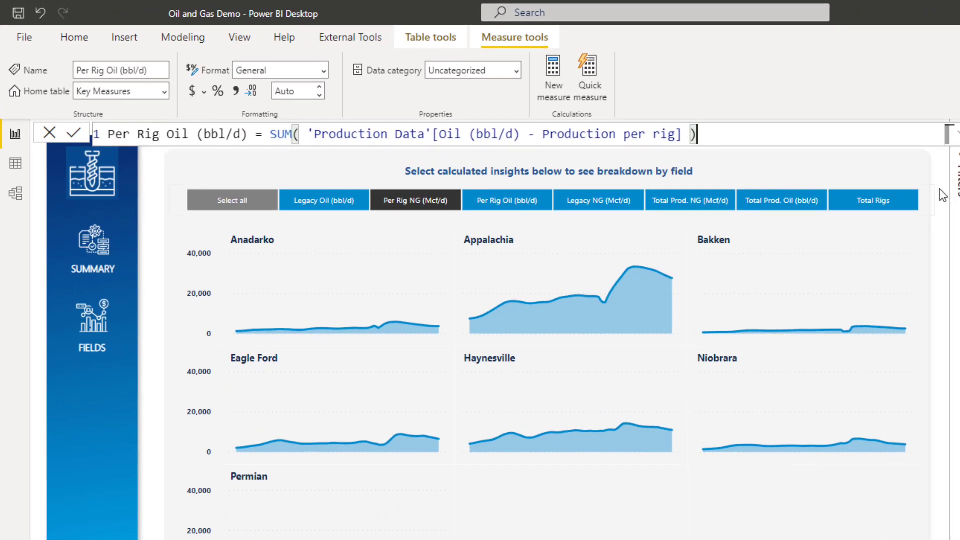
click(957, 244)
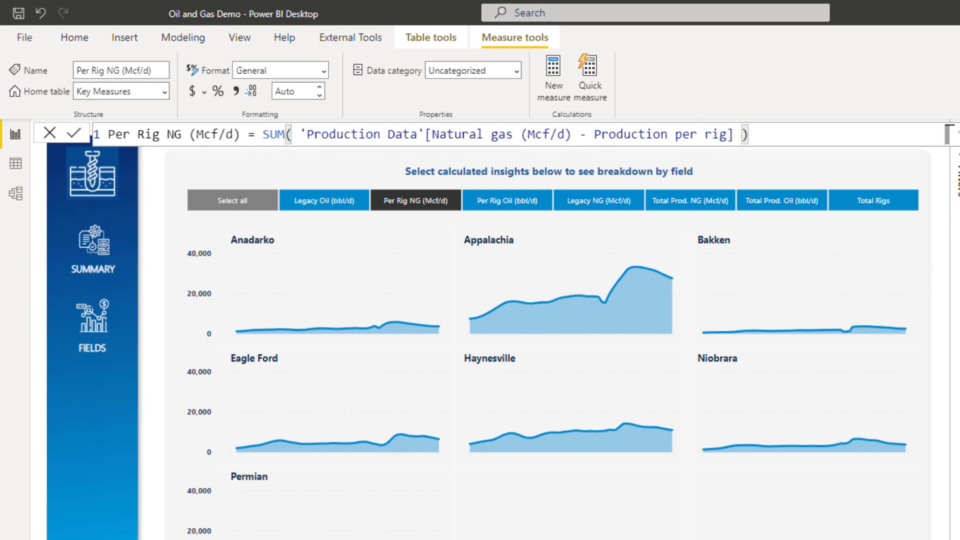
click(957, 245)
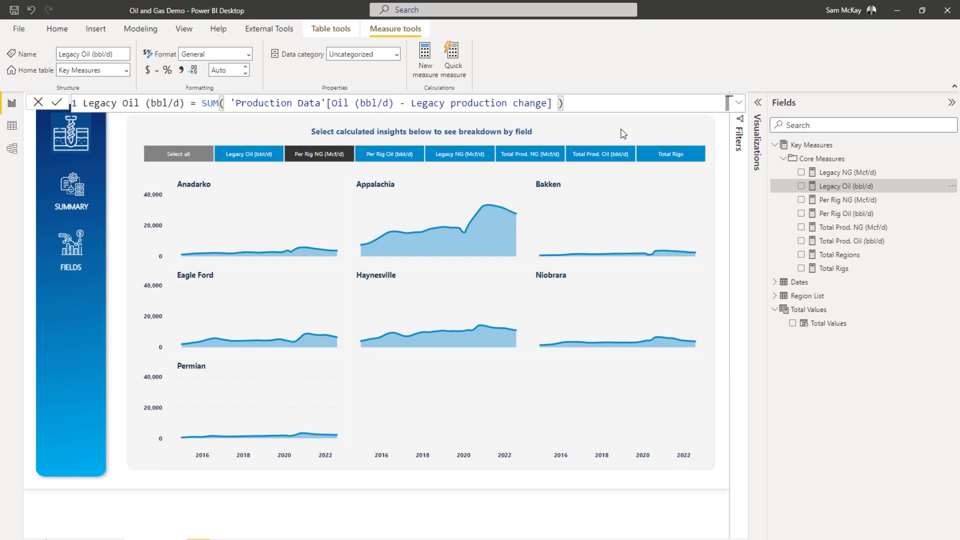
click(621, 134)
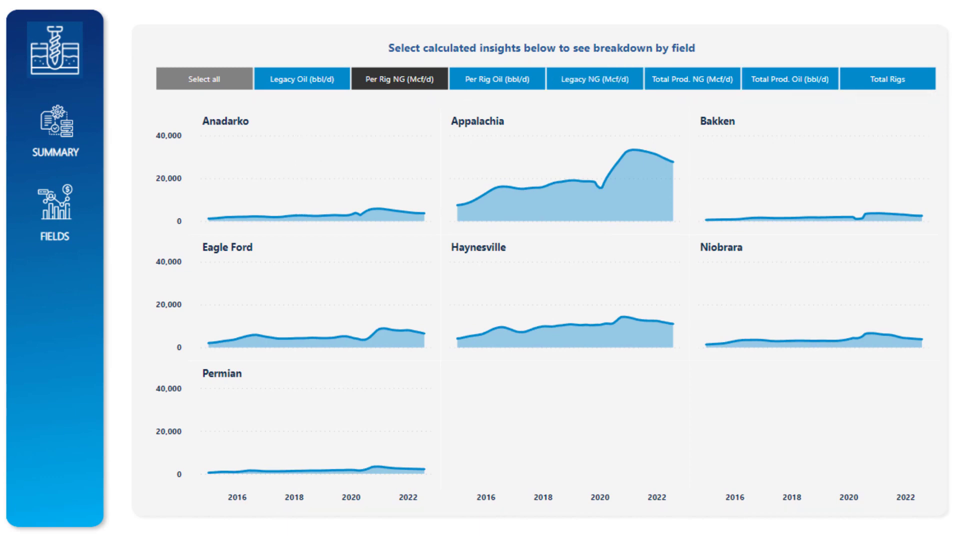
- Cycle the slicer through Legacy NG, Total Prod. NG and Total Prod. Oil, ending on Per Rig Oil (bbl/d)
click(522, 84)
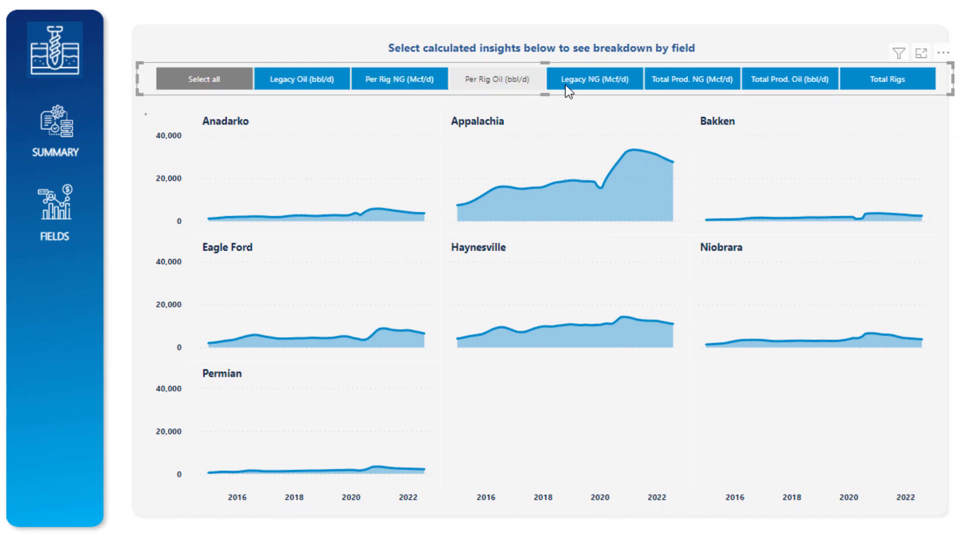
click(602, 83)
click(695, 82)
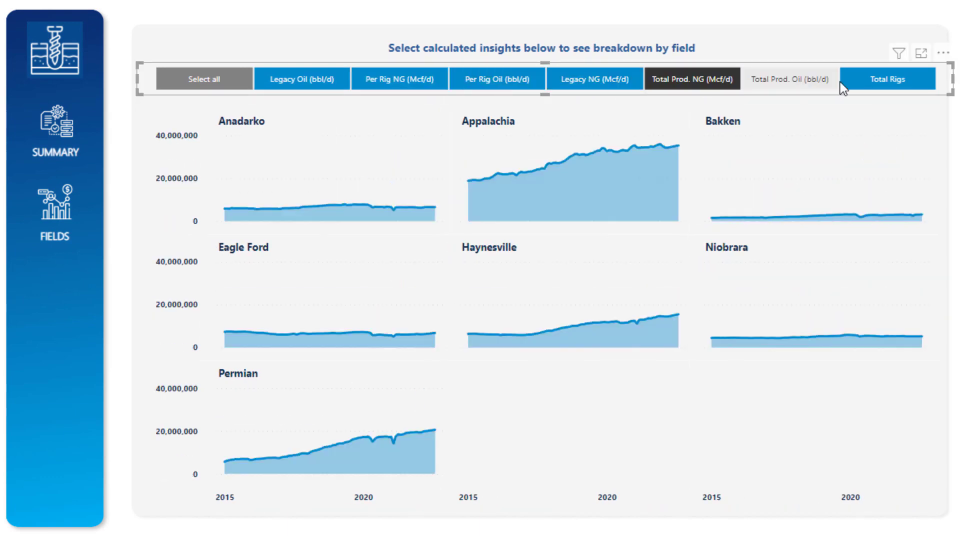
click(784, 86)
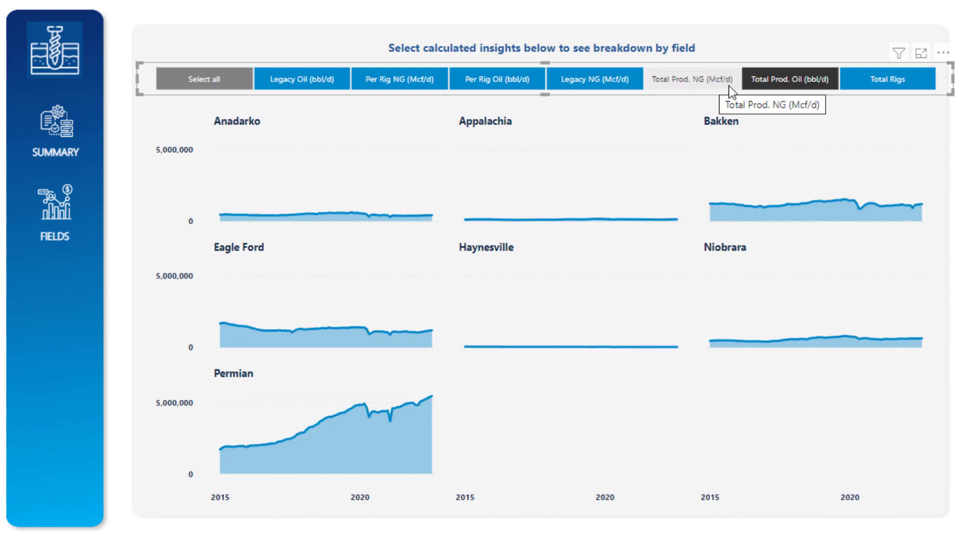
click(694, 84)
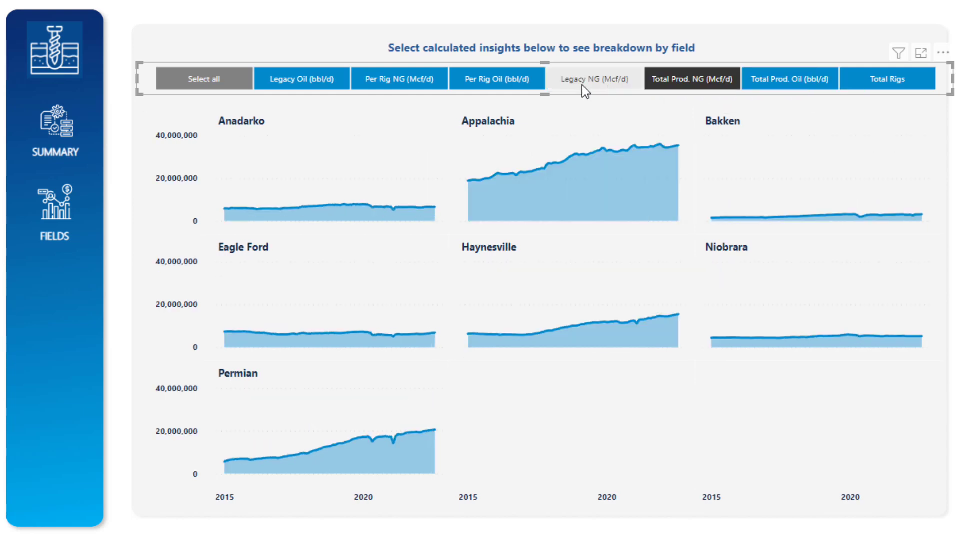
click(582, 84)
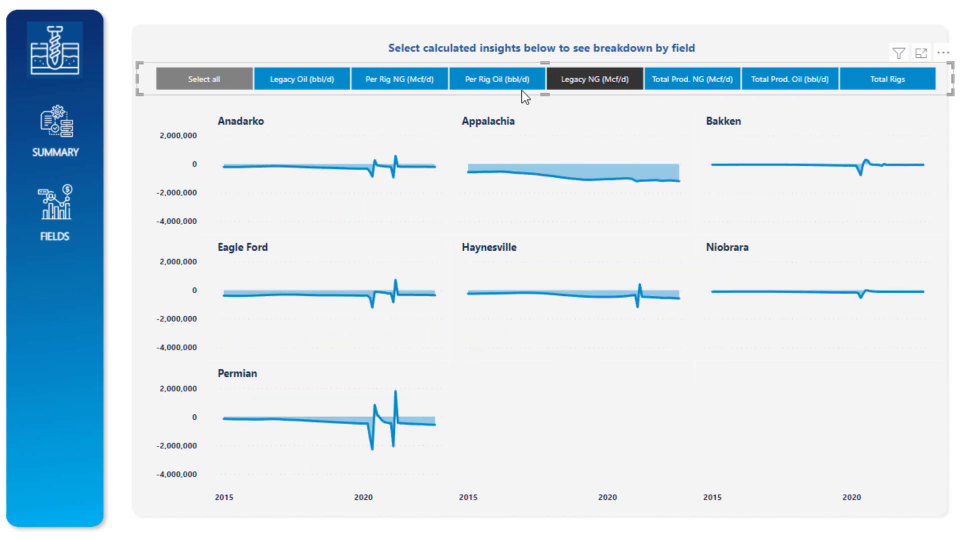
click(490, 89)
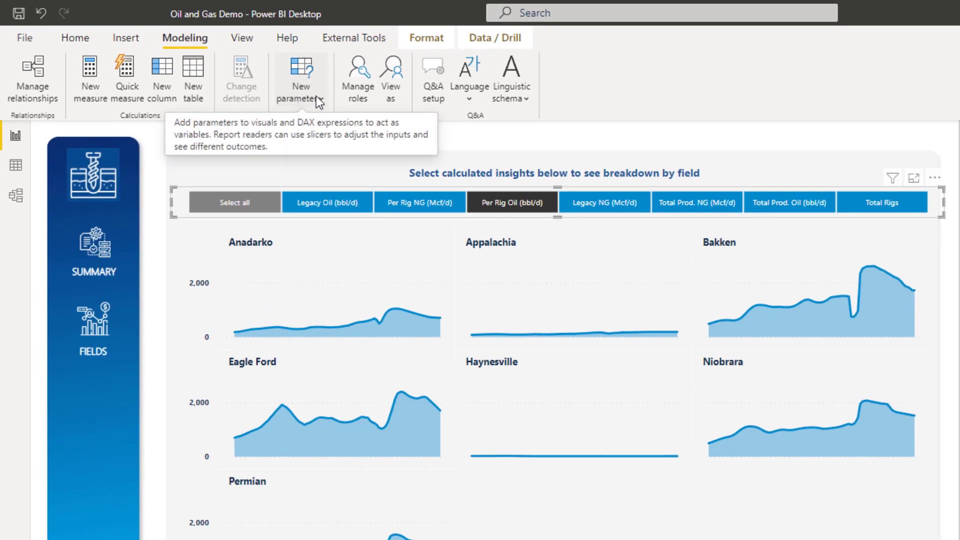
- Start a new Fields parameter from Modeling > New parameter
click(317, 97)
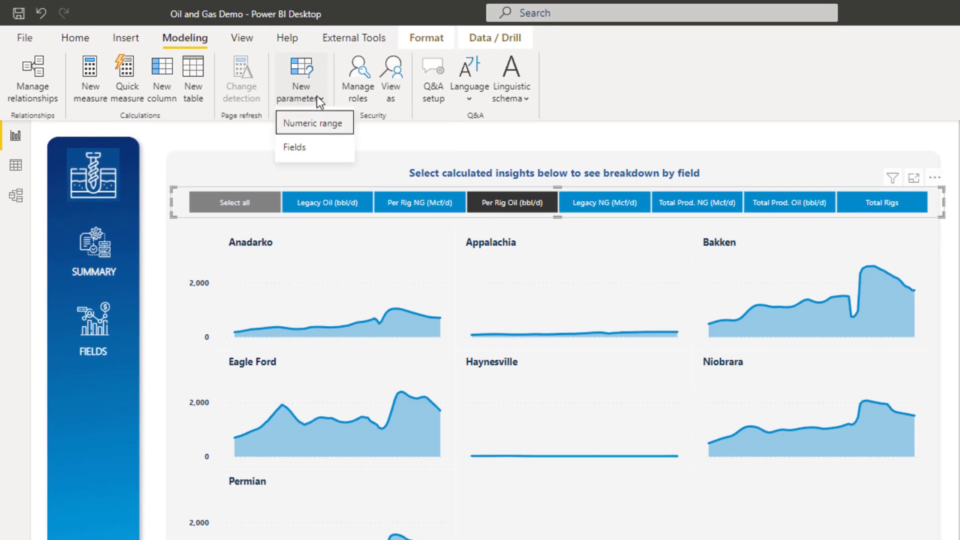
click(332, 151)
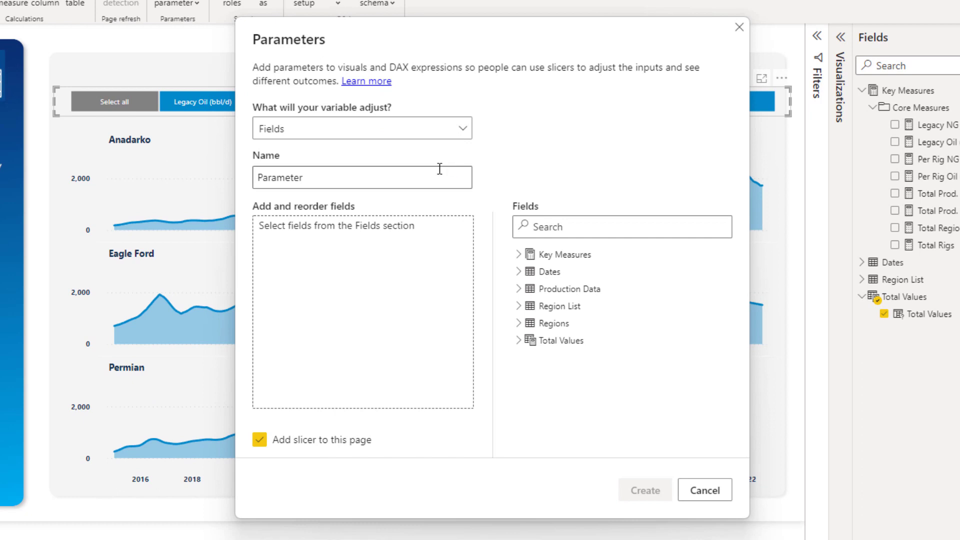
click(460, 129)
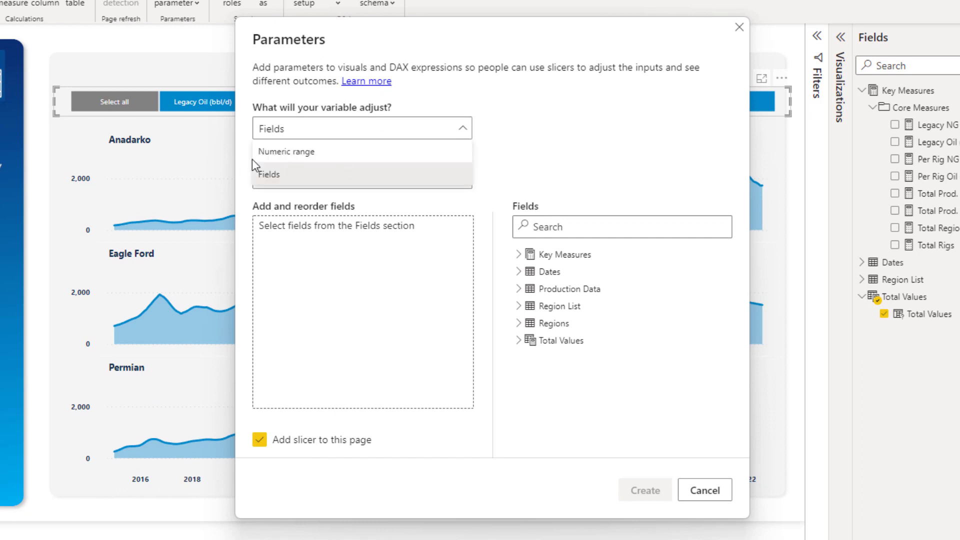
click(291, 180)
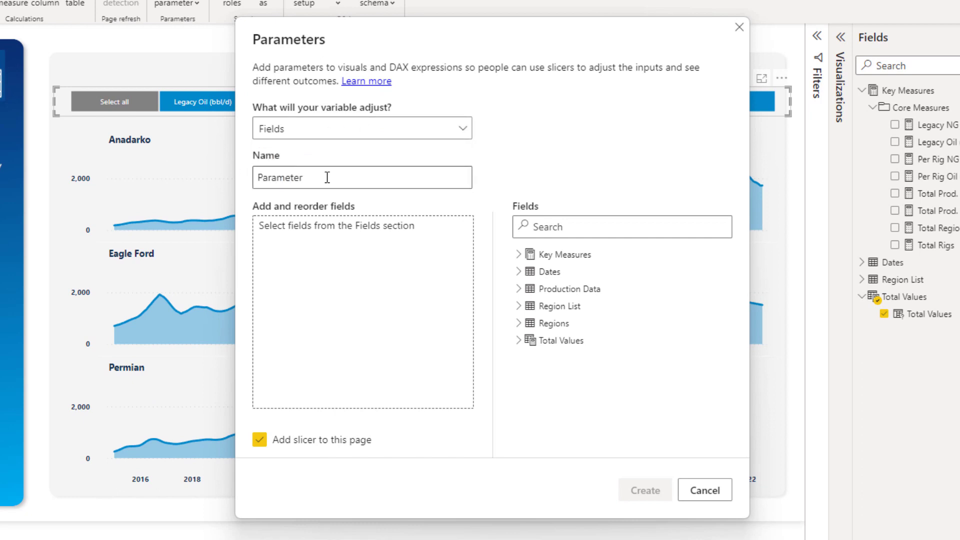
- Add Legacy NG, Legacy Oil, Per Rig Oil, Per Rig NG, Total Prod. NG and Total Prod. Oil to the parameter
click(518, 254)
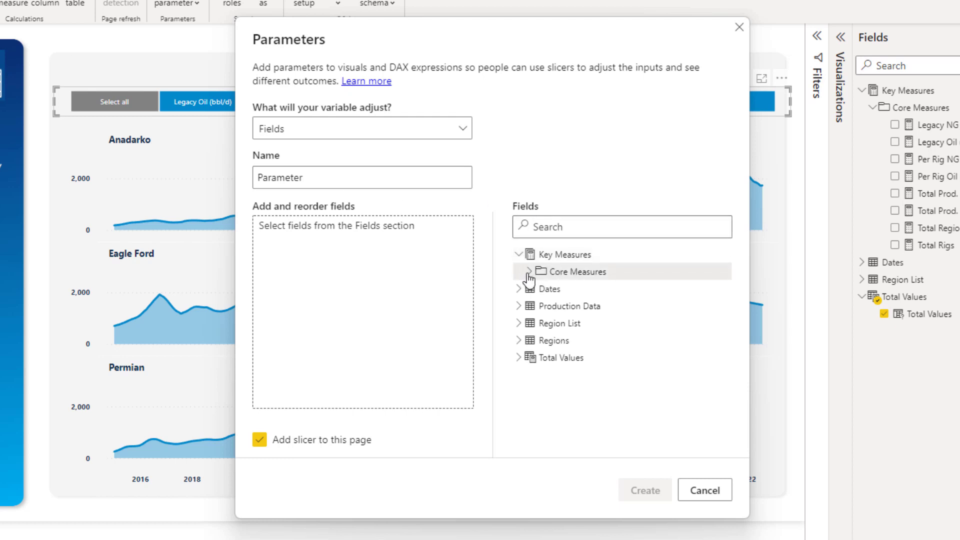
click(528, 272)
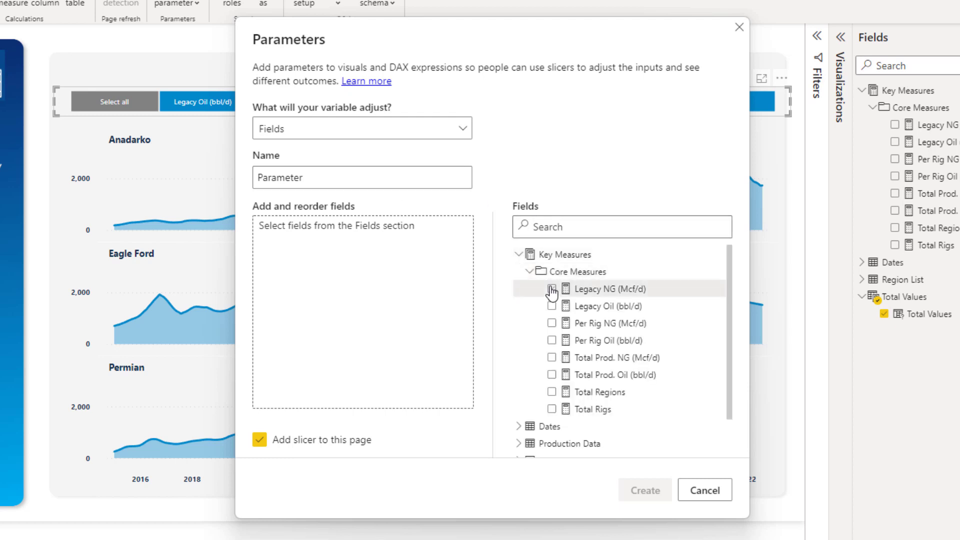
click(551, 288)
click(553, 306)
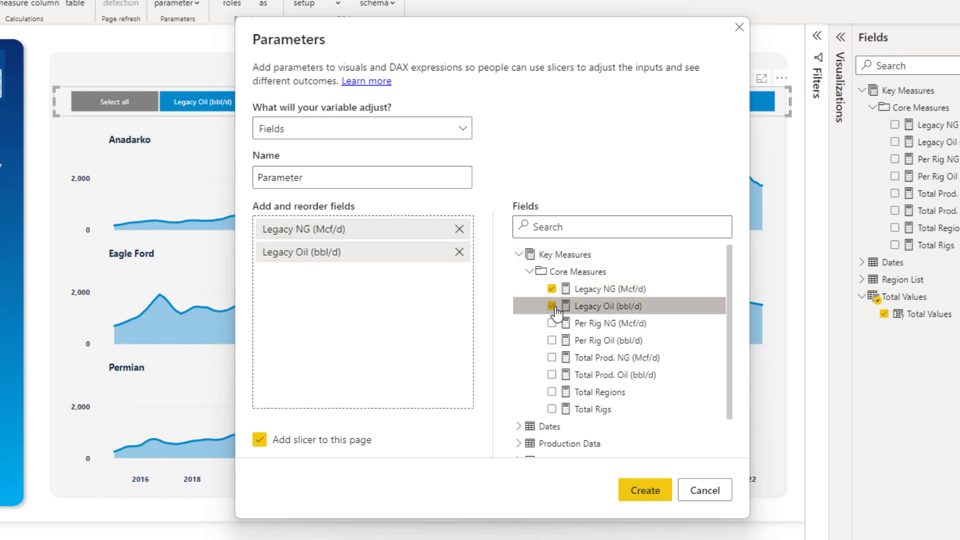
click(552, 340)
click(552, 324)
click(552, 357)
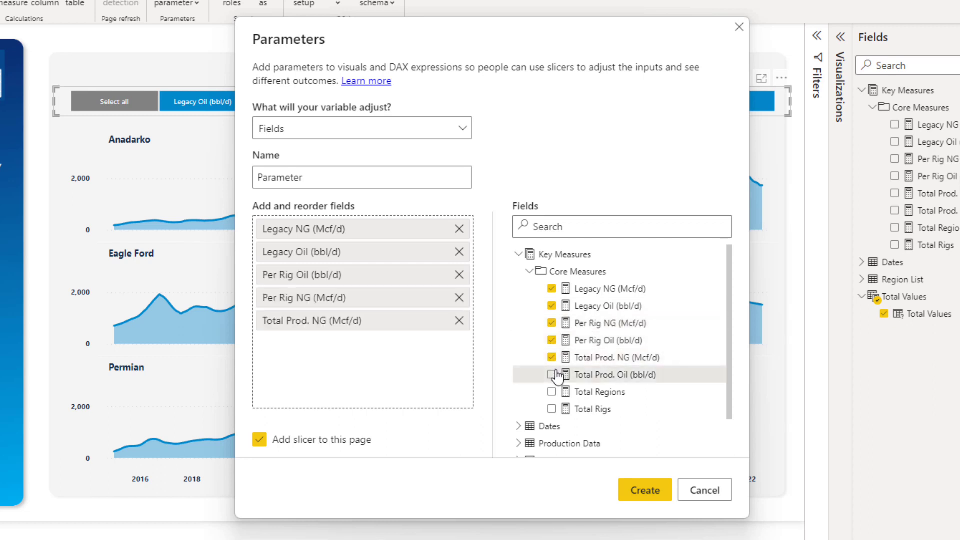
click(552, 374)
- Select the default parameter name, then cancel the parameter setup
click(273, 175)
double_click(273, 176)
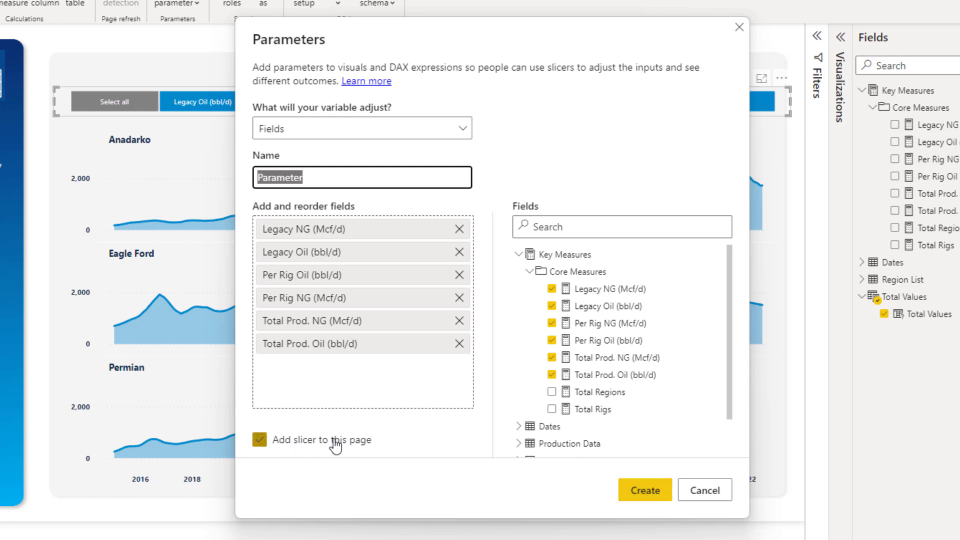
click(706, 492)
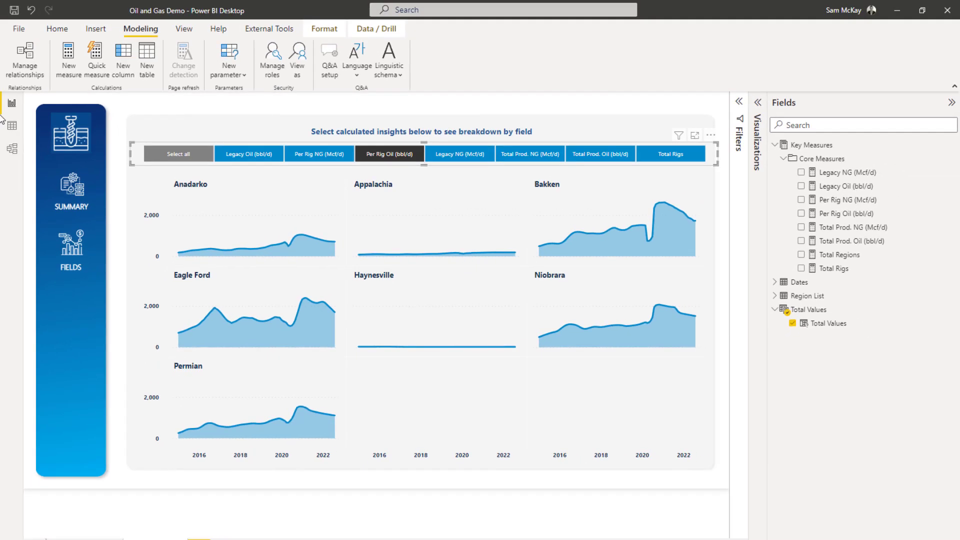
- In Data view, open the Total Values table to show its definition
click(12, 125)
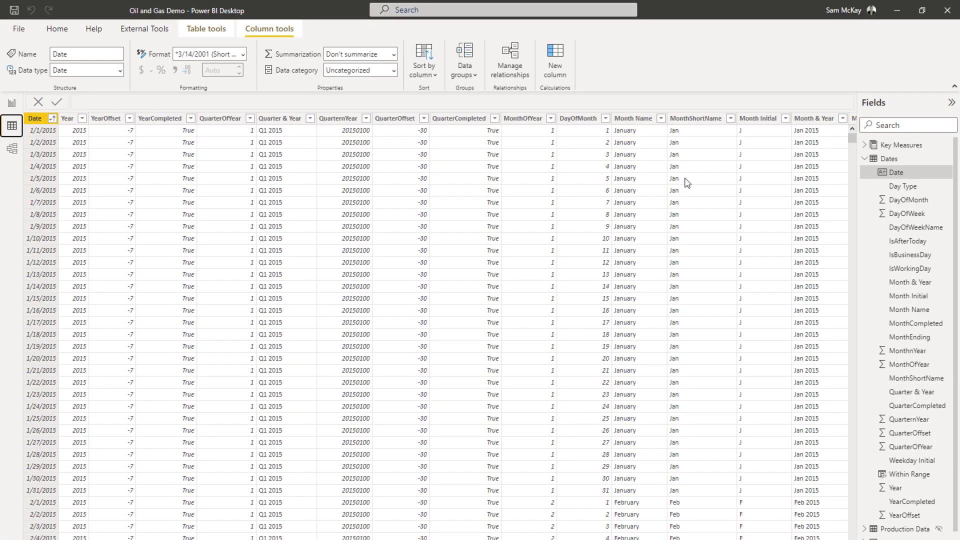
click(864, 159)
click(897, 216)
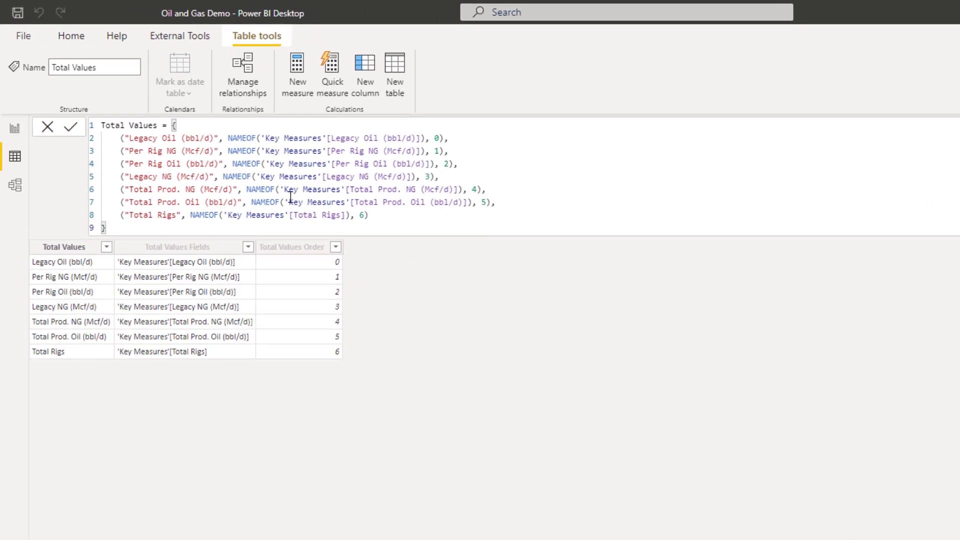
- Select and read the NAMEOF measure rows in the formula, then select the Fields column
drag(231, 226, 100, 125)
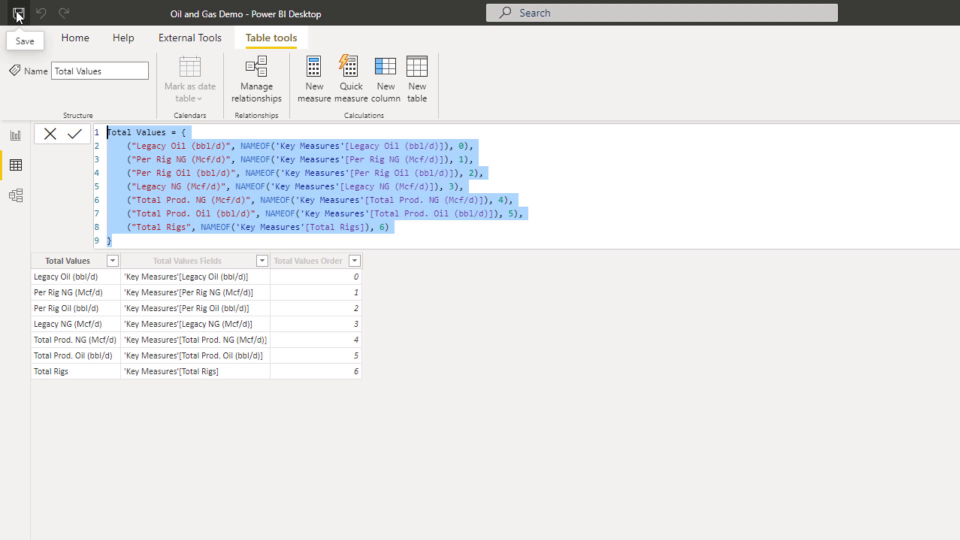
shift+click(274, 145)
click(280, 145)
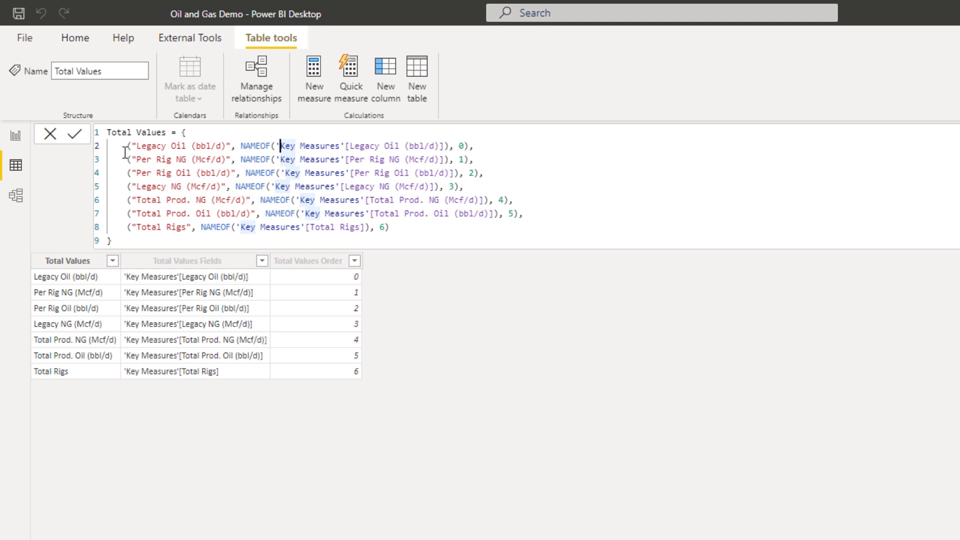
drag(122, 146, 478, 236)
click(477, 235)
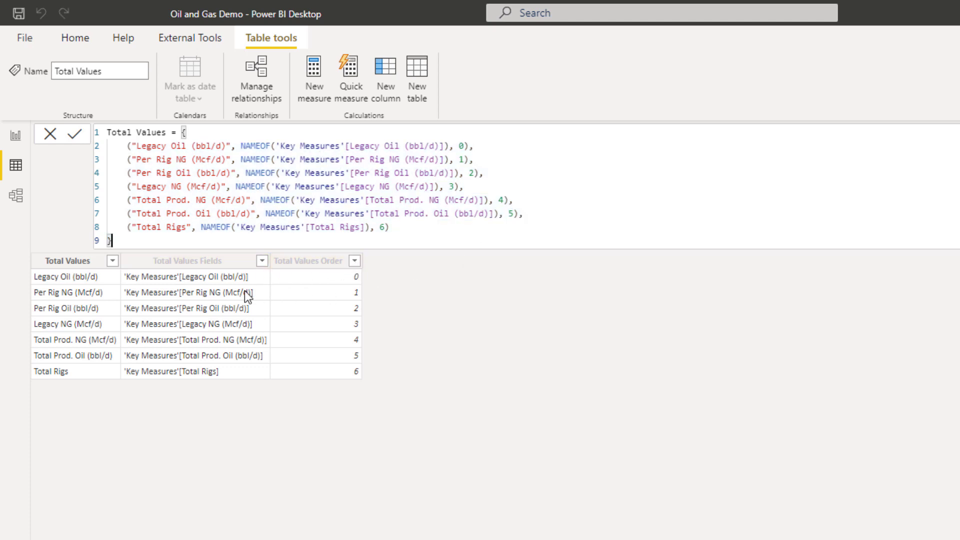
click(181, 272)
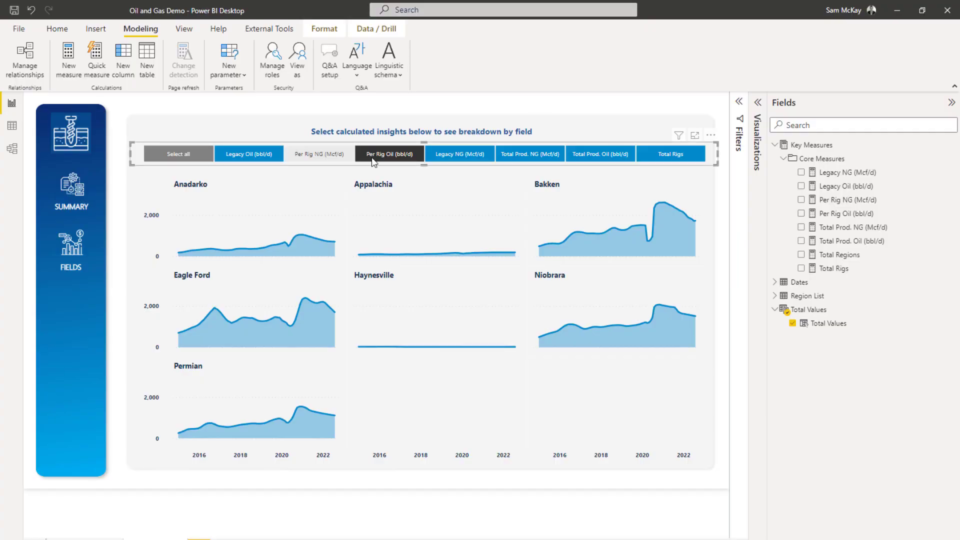
- Show Legacy NG (Mcf/d), select the area chart and remove Region Name from Small multiples
click(459, 154)
click(462, 194)
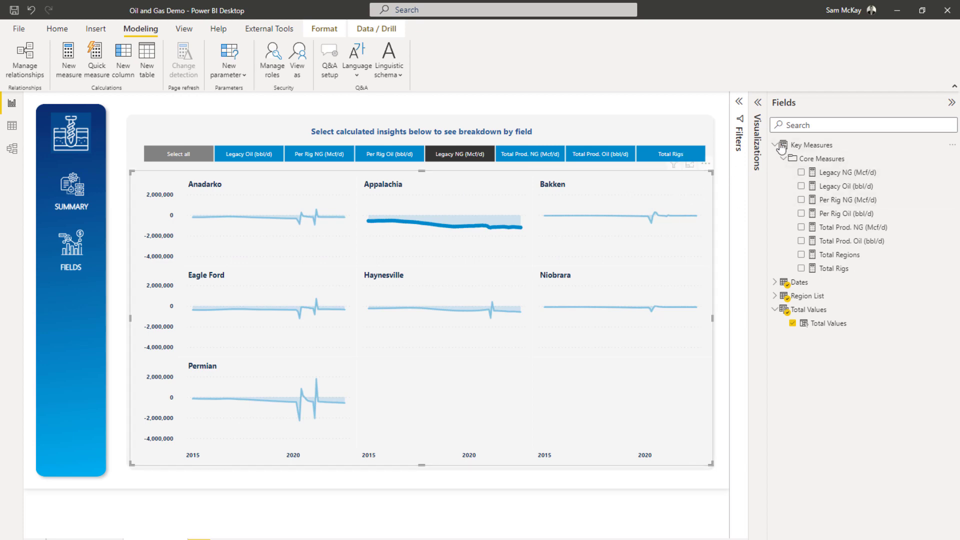
click(758, 115)
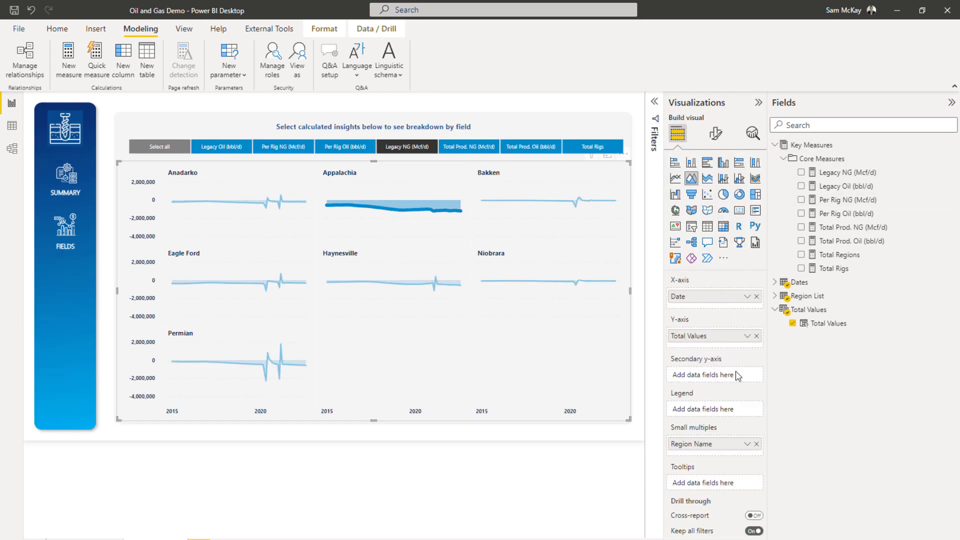
click(756, 444)
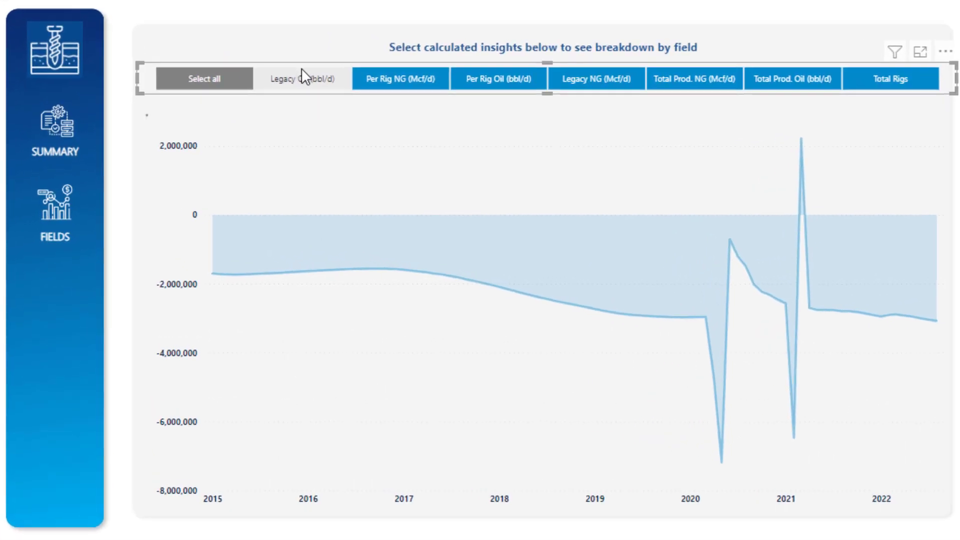
- Switch the combined chart through Legacy Oil, Per Rig NG, Per Rig Oil and Legacy NG, then reselect it
click(270, 107)
click(344, 108)
click(498, 82)
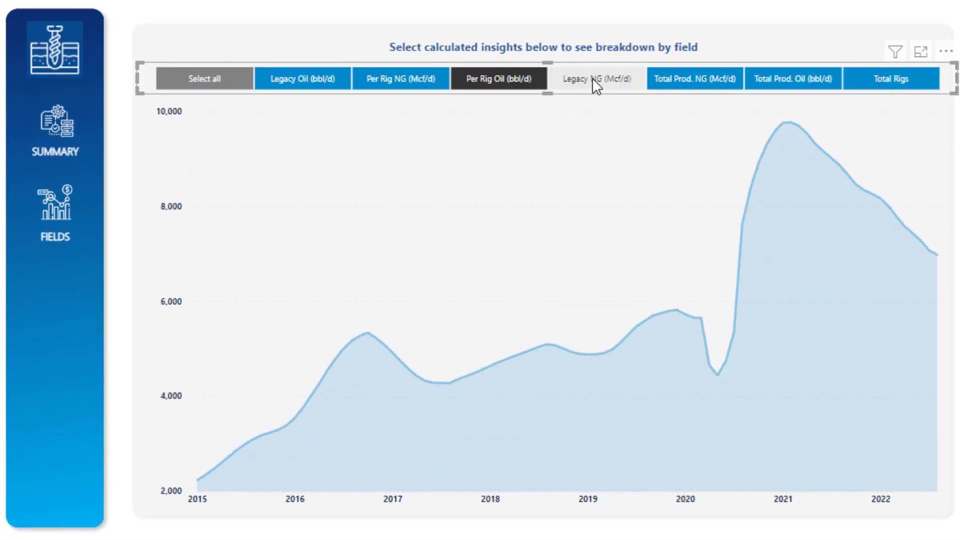
click(592, 77)
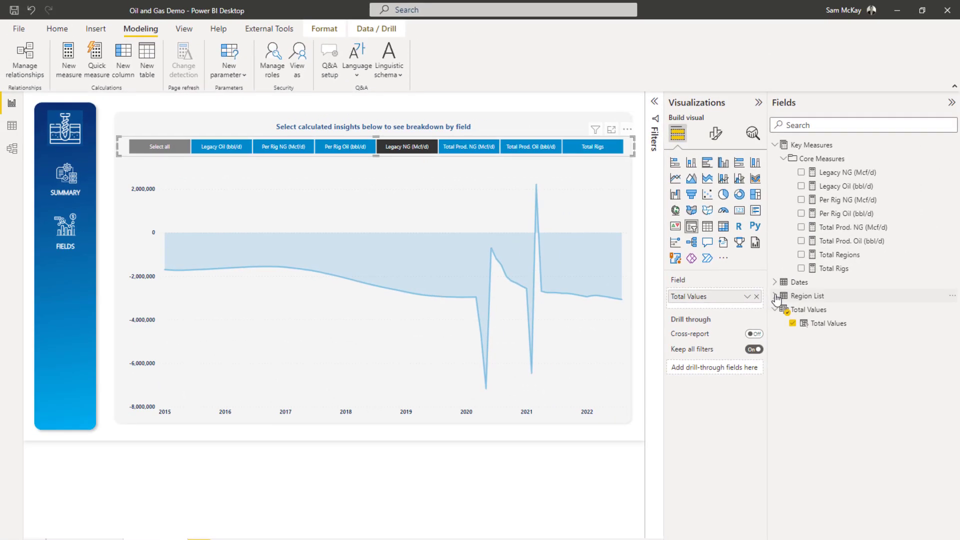
click(775, 296)
- Expand Region List and drag Region Name into the Small multiples well
click(576, 184)
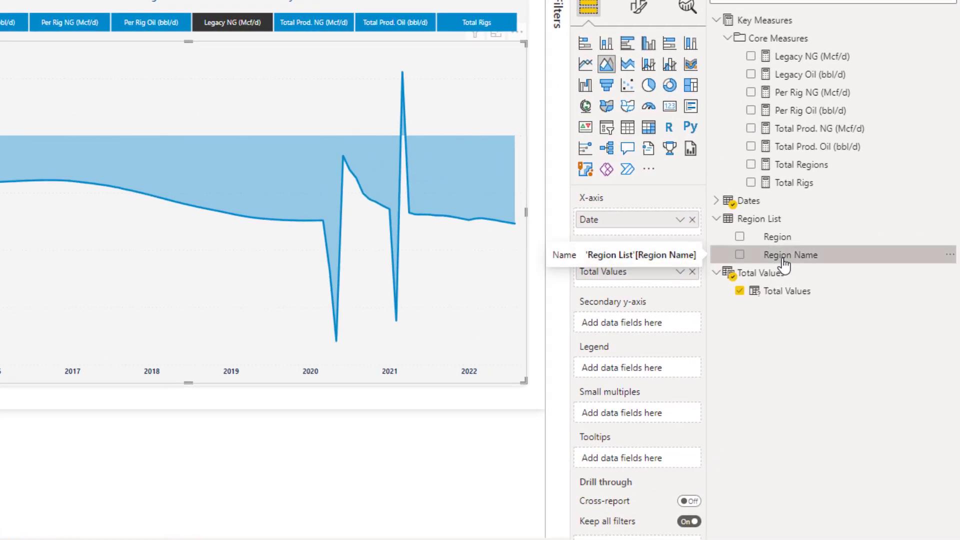
drag(823, 325, 708, 443)
drag(631, 413, 742, 253)
drag(747, 254, 633, 412)
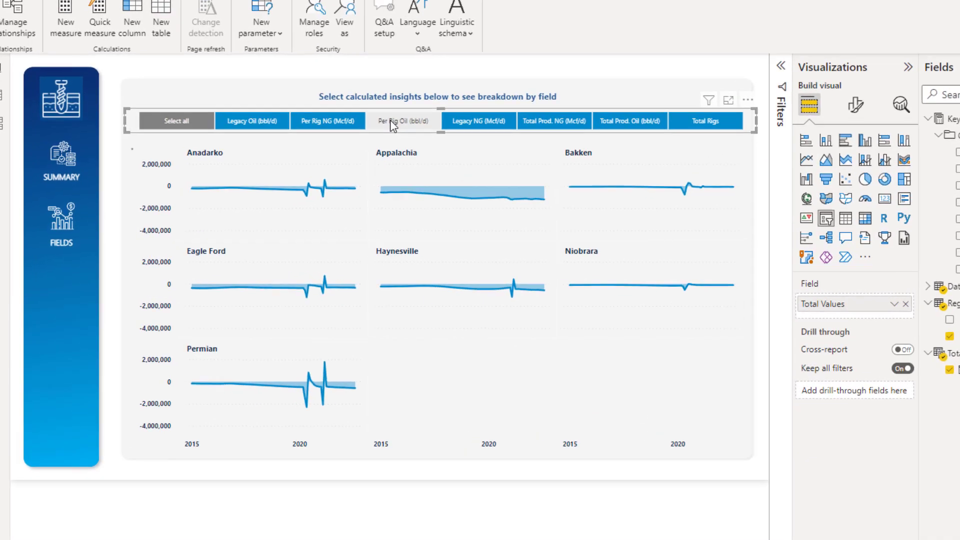
- Cycle through Per Rig Oil, Per Rig NG, Legacy Oil and Legacy NG, ending on Total Prod. NG (Mcf/d)
click(345, 146)
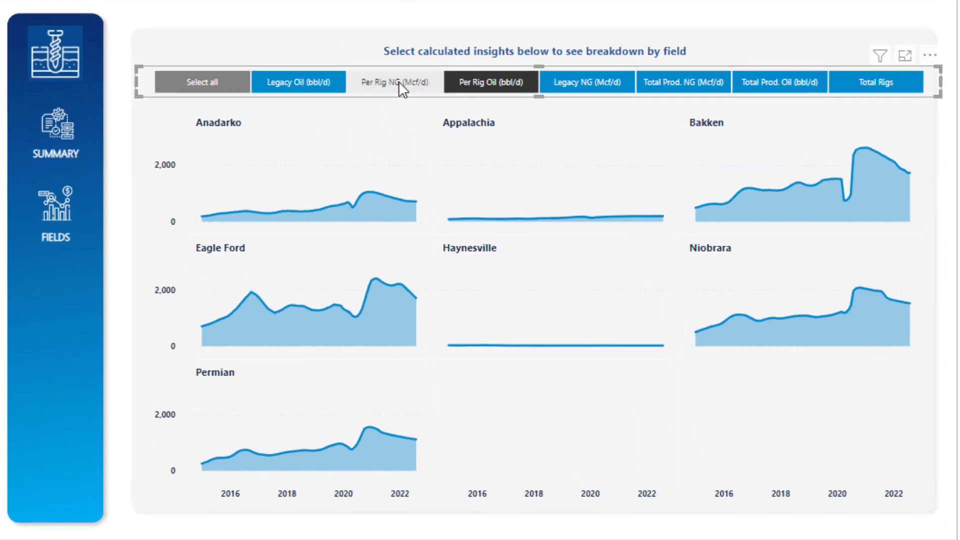
click(404, 77)
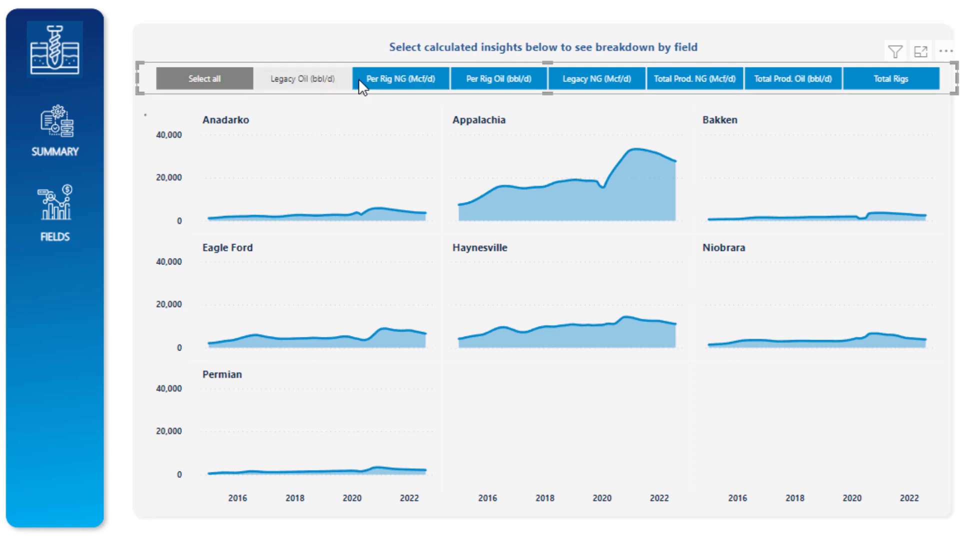
click(324, 84)
click(429, 80)
click(519, 86)
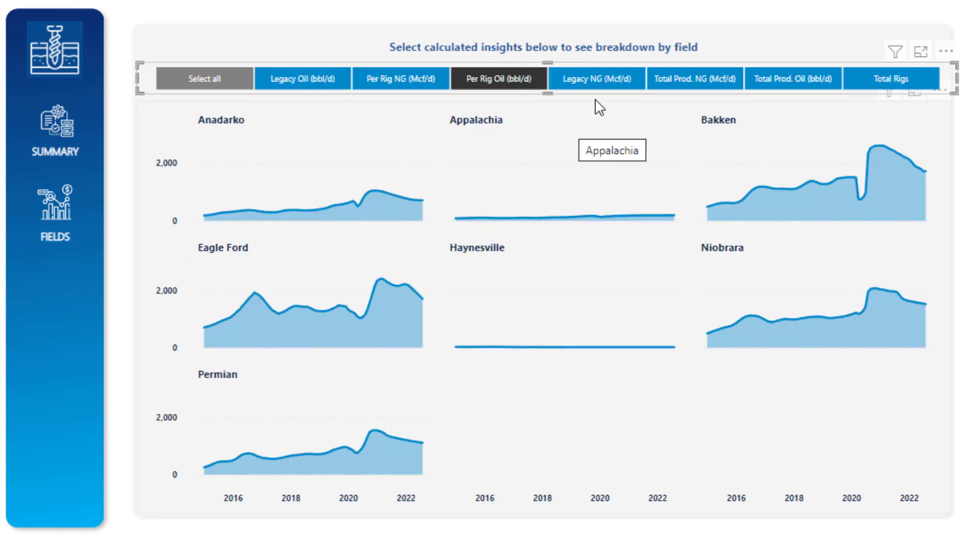
click(603, 83)
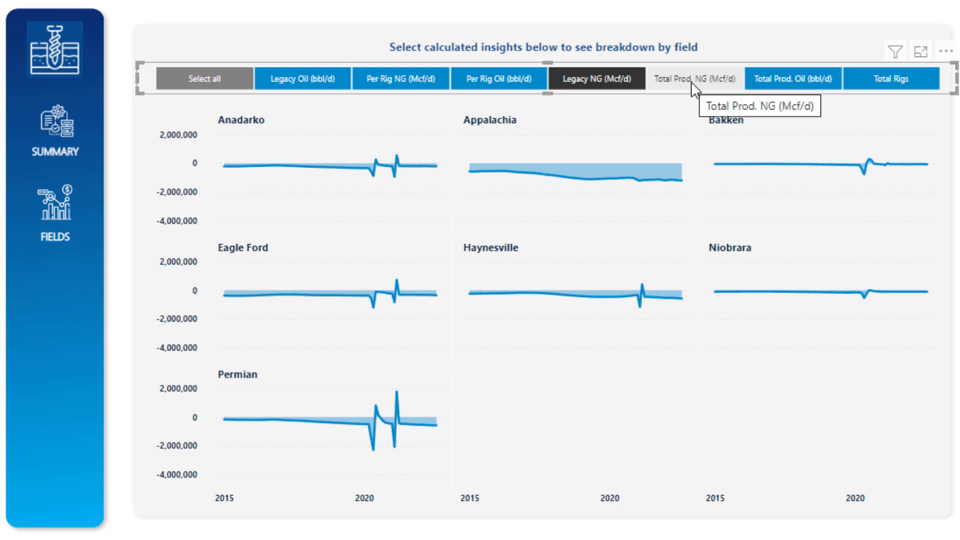
click(692, 83)
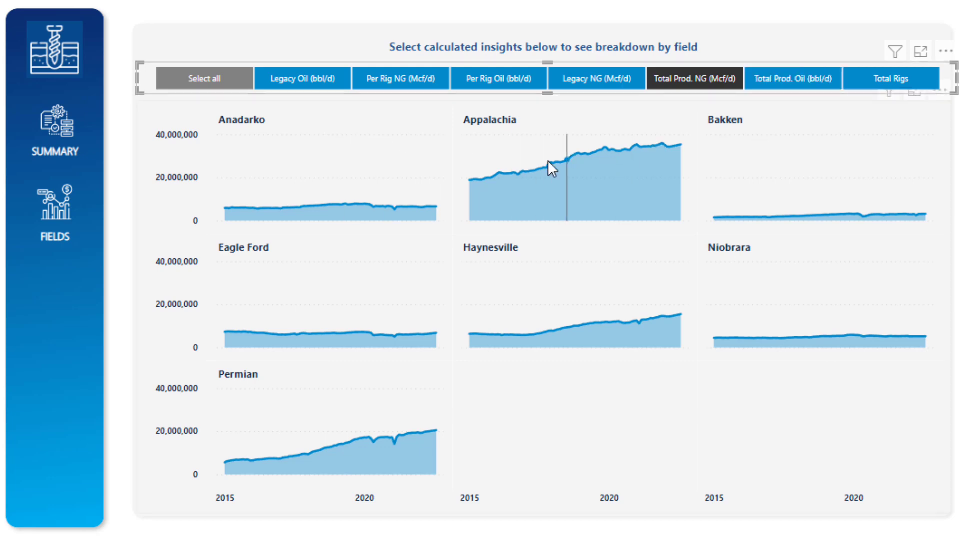
mouse_move(364, 294)
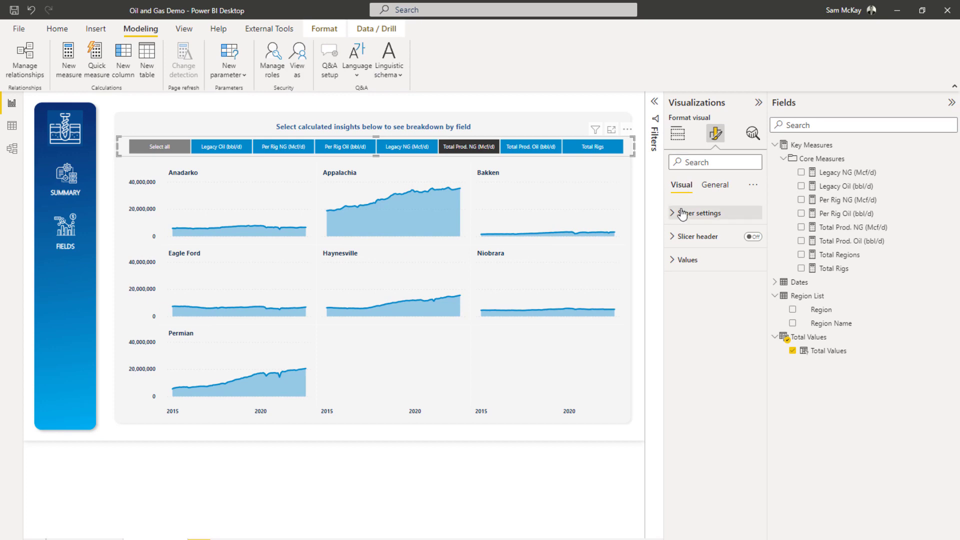
- Select the chart and expand, then collapse, its Small multiple grid format settings
click(539, 182)
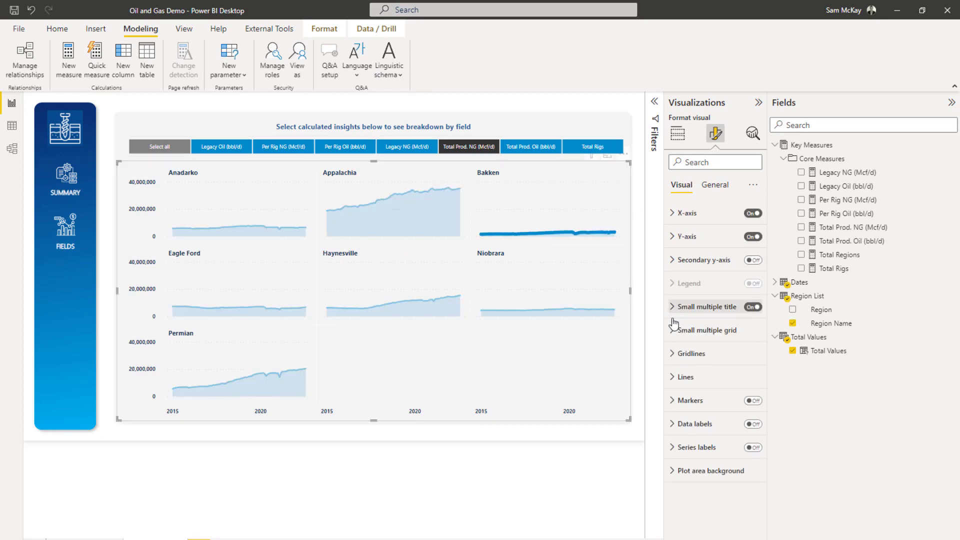
click(702, 330)
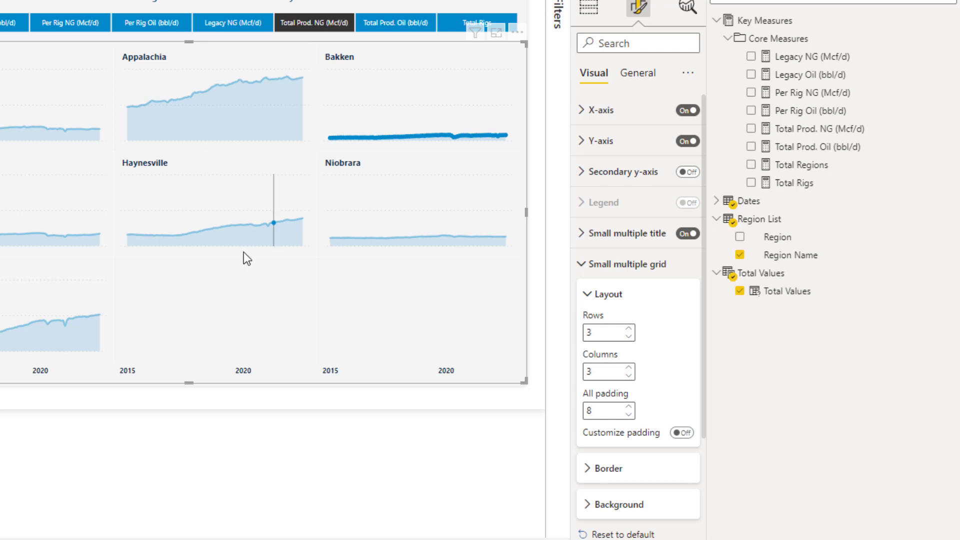
click(583, 273)
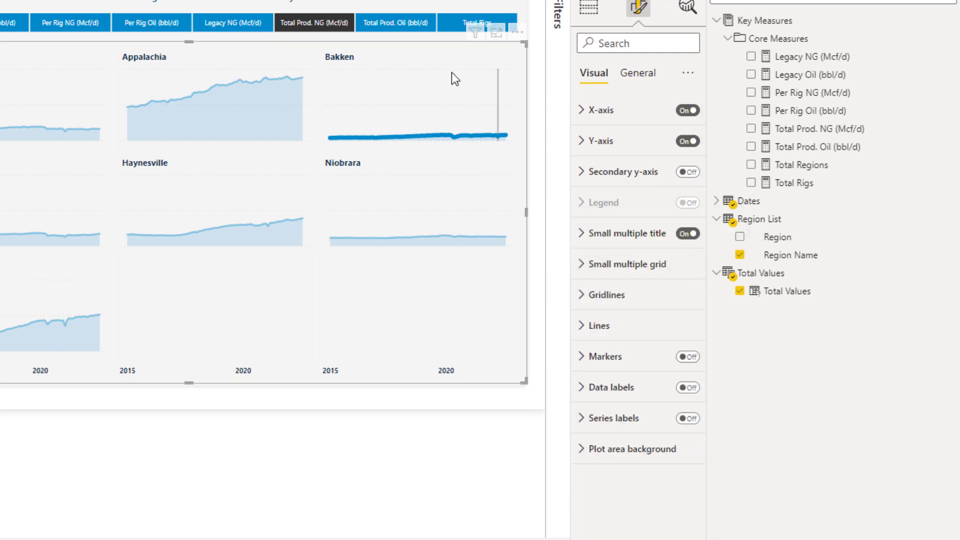
- Switch the regional charts to Total Prod. Oil (bbl/d) and deselect the visual
click(394, 24)
click(375, 131)
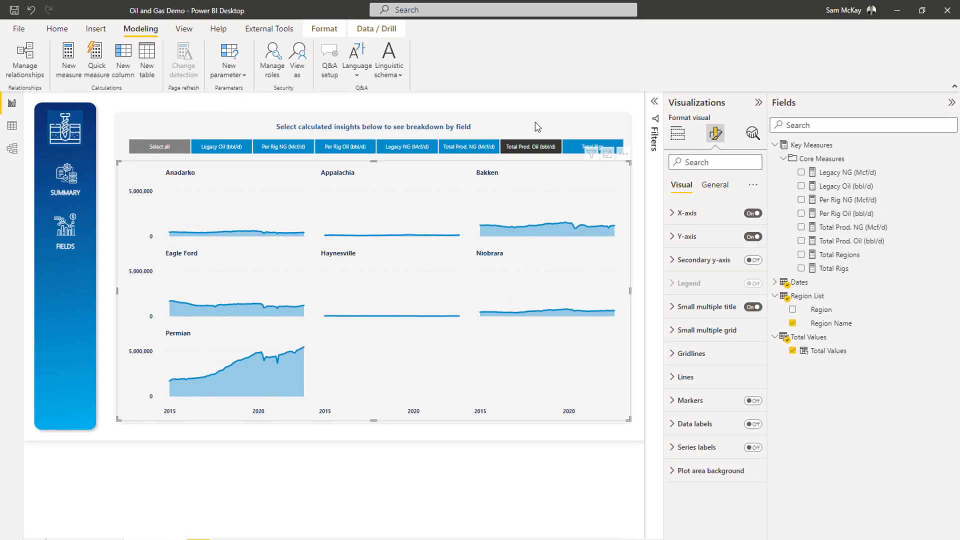
click(536, 124)
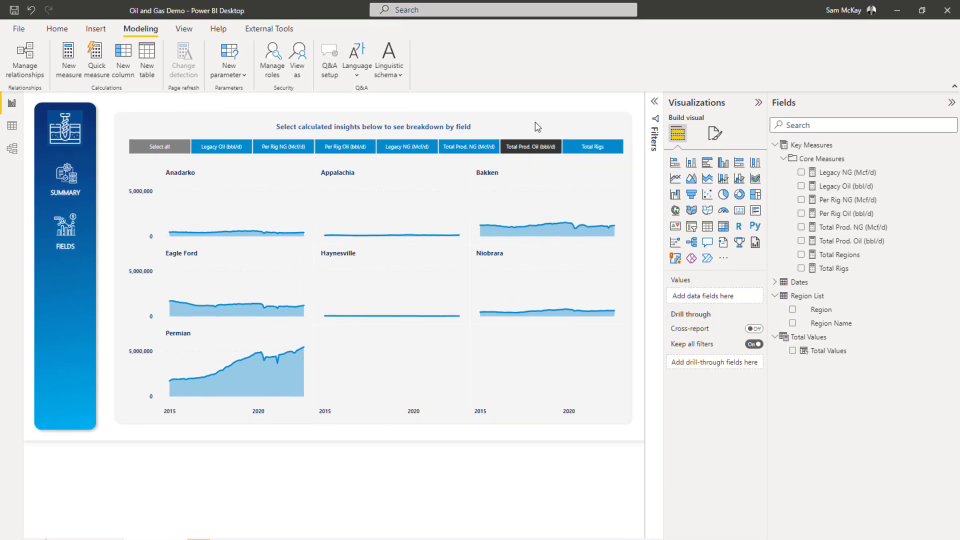